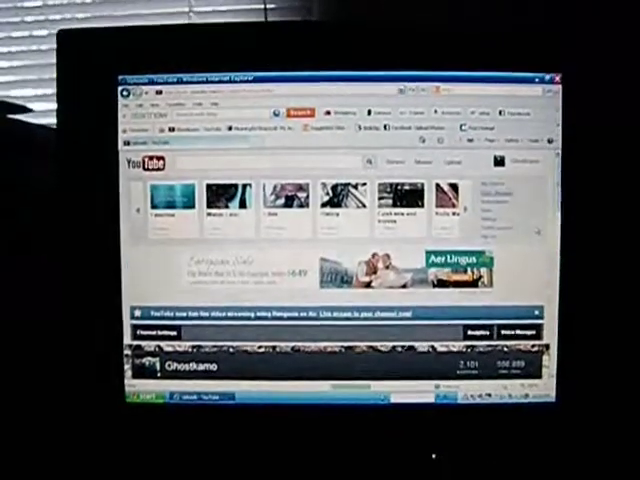
Open the channel's list of uploaded videos and browse back to the channel home page.
left_click(512, 326)
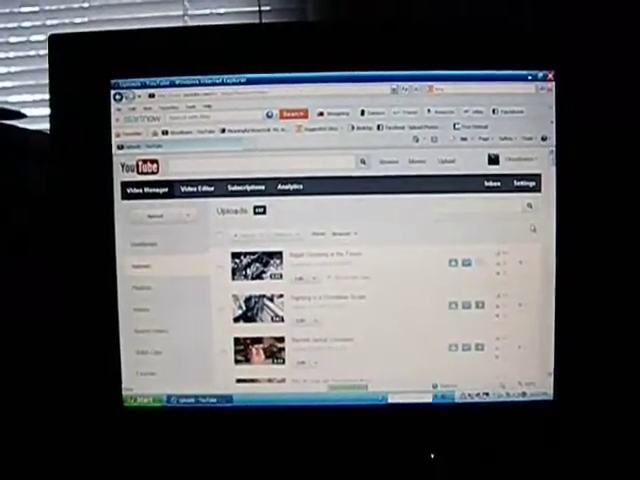
scroll(390, 290, "down", 3)
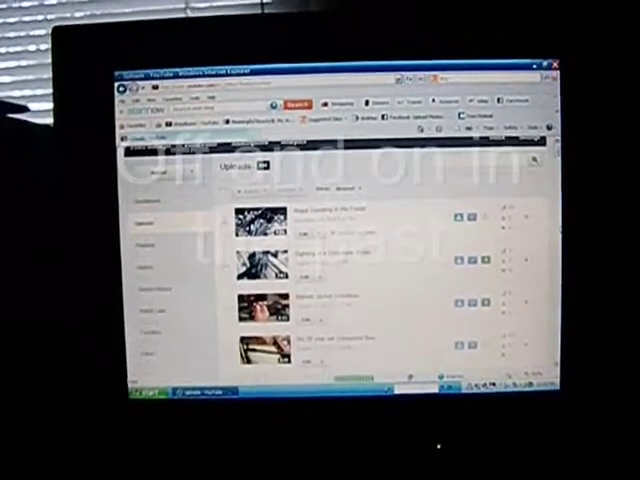
scroll(390, 290, "down", 2)
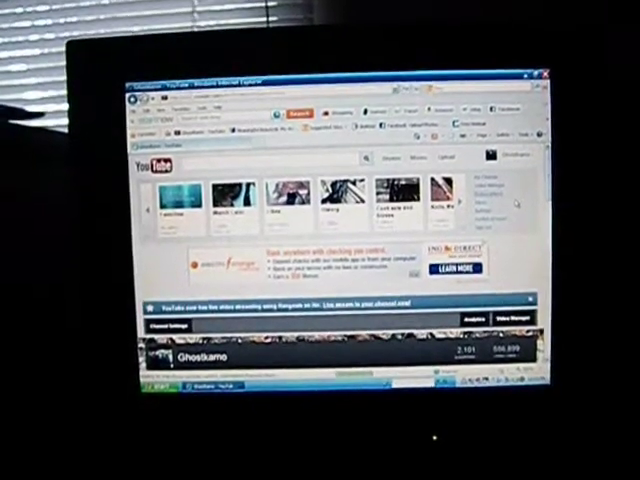
Open the Subscriptions feed and scroll through the rows of new uploads.
left_click(500, 196)
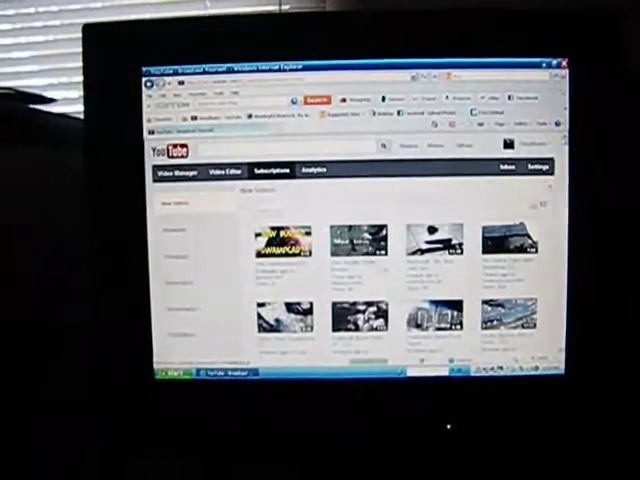
scroll(479, 310, "down", 1)
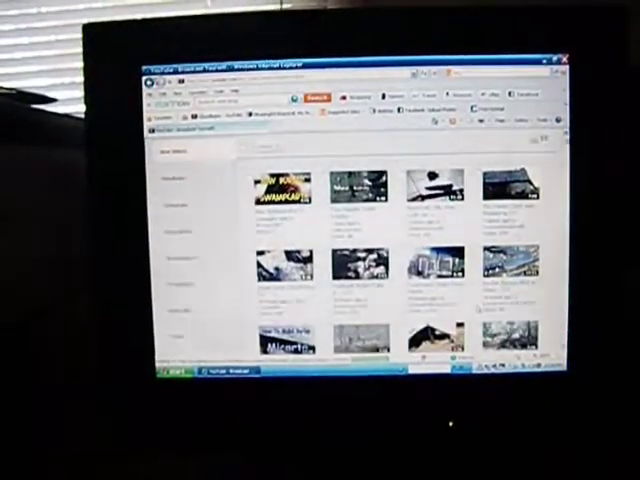
scroll(480, 306, "down", 3)
scroll(479, 311, "down", 2)
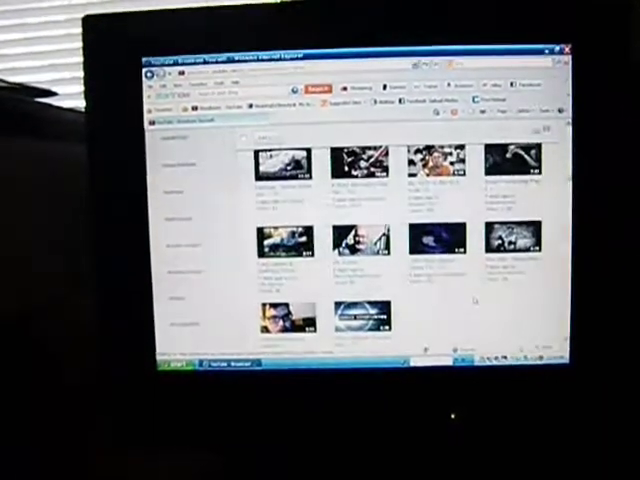
scroll(465, 304, "up", 1)
scroll(456, 302, "down", 1)
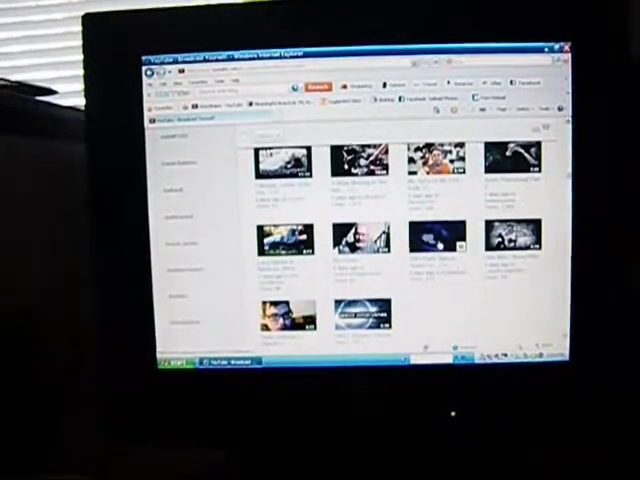
left_click(483, 280)
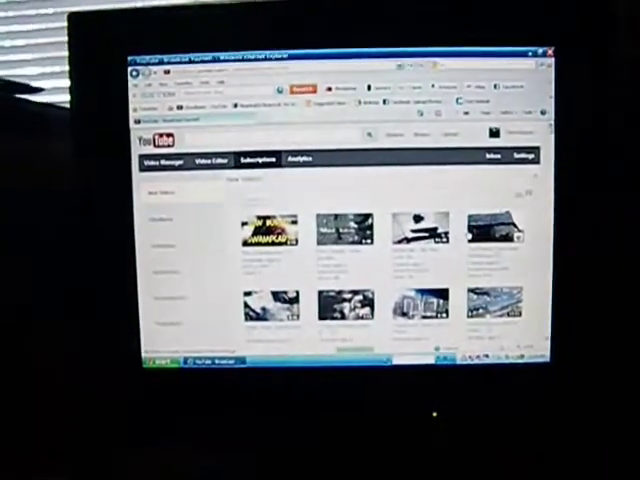
scroll(380, 270, "down", 3)
scroll(380, 270, "down", 3)
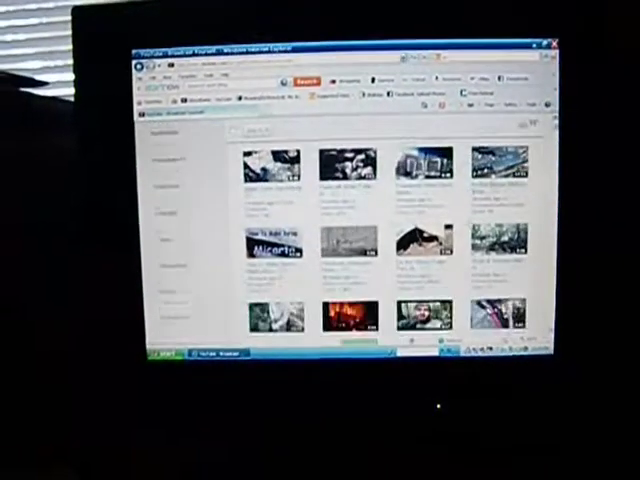
scroll(380, 270, "down", 3)
scroll(380, 270, "down", 3)
scroll(395, 235, "down", 3)
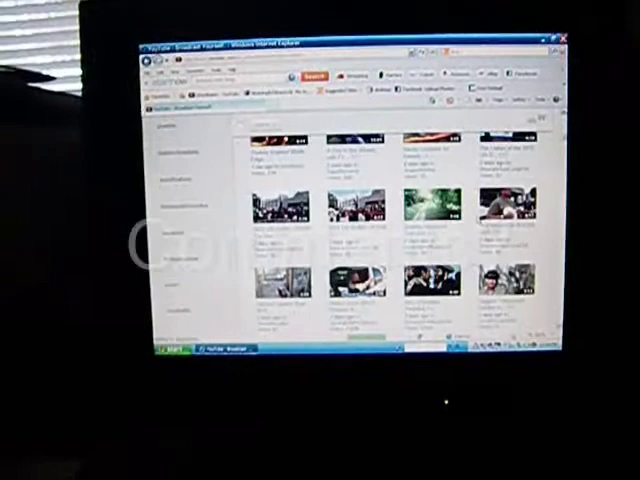
scroll(395, 235, "down", 3)
scroll(395, 235, "down", 3)
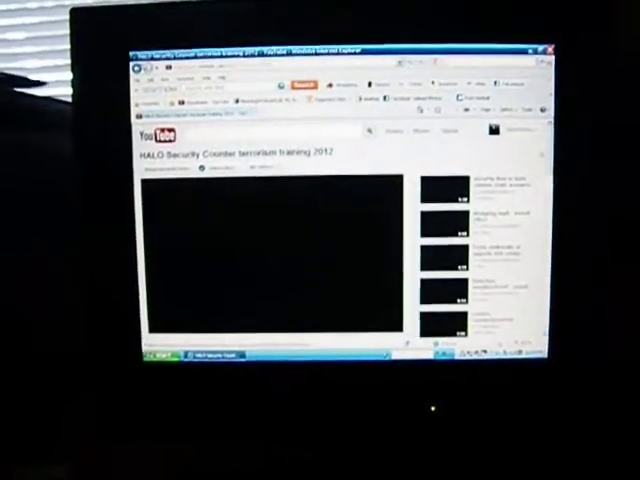
scroll(264, 241, "down", 3)
scroll(264, 241, "down", 5)
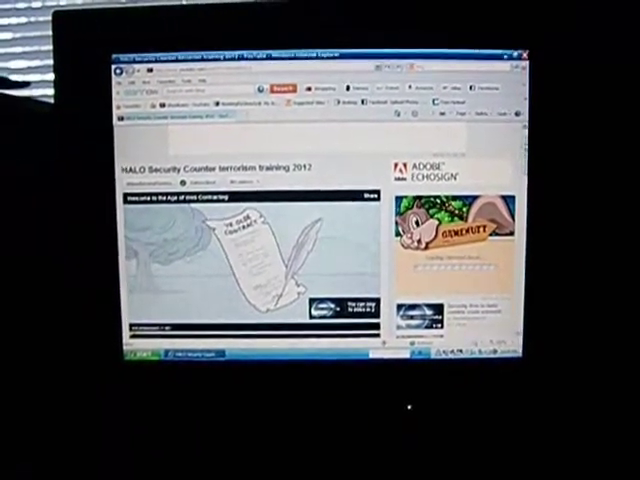
scroll(320, 240, "up", 2)
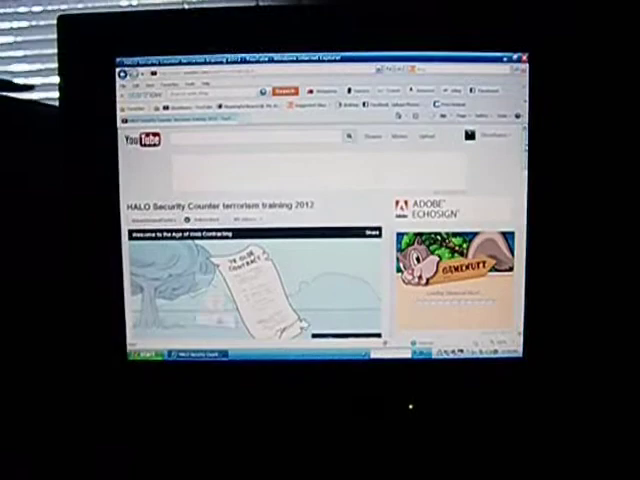